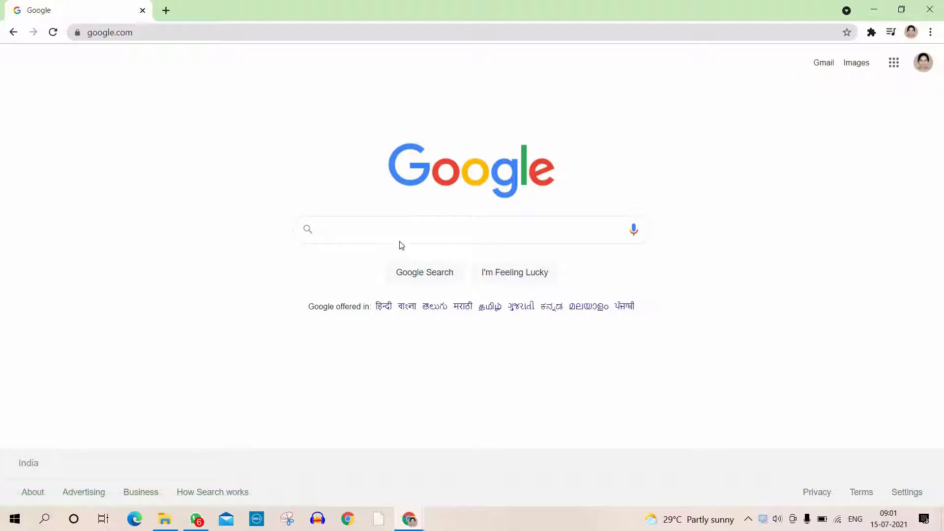
Search Google for 'wetransfer' and go to the WeTransfer site
{"action": "left_click", "coordinate": [404, 228]}
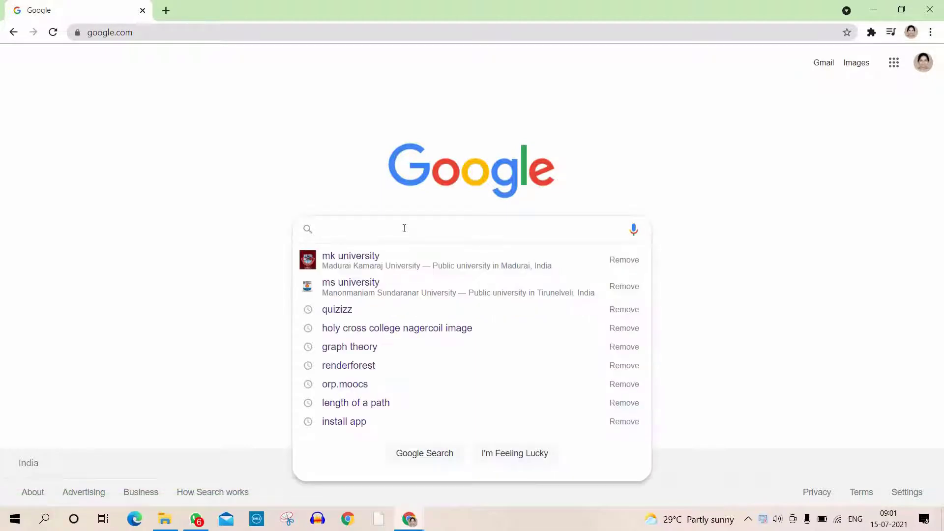
{"action": "type", "text": "wet"}
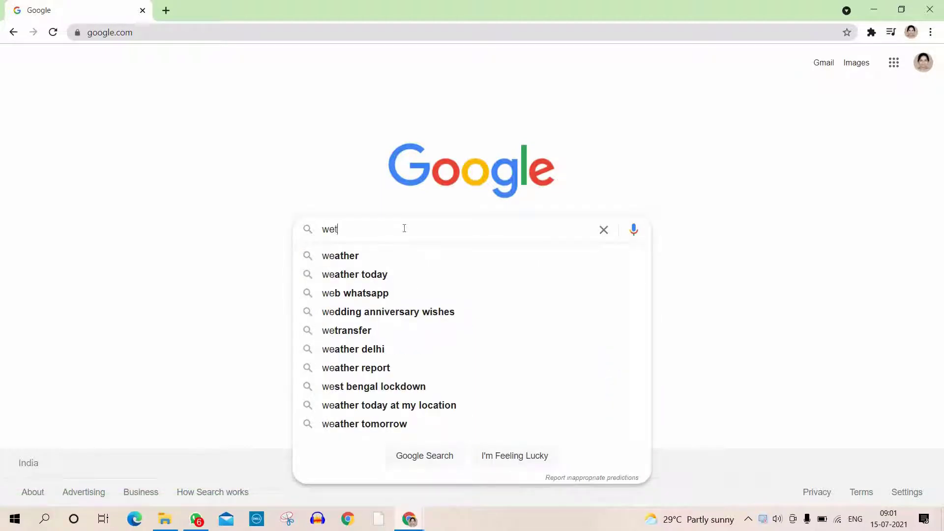
{"action": "type", "text": "a"}
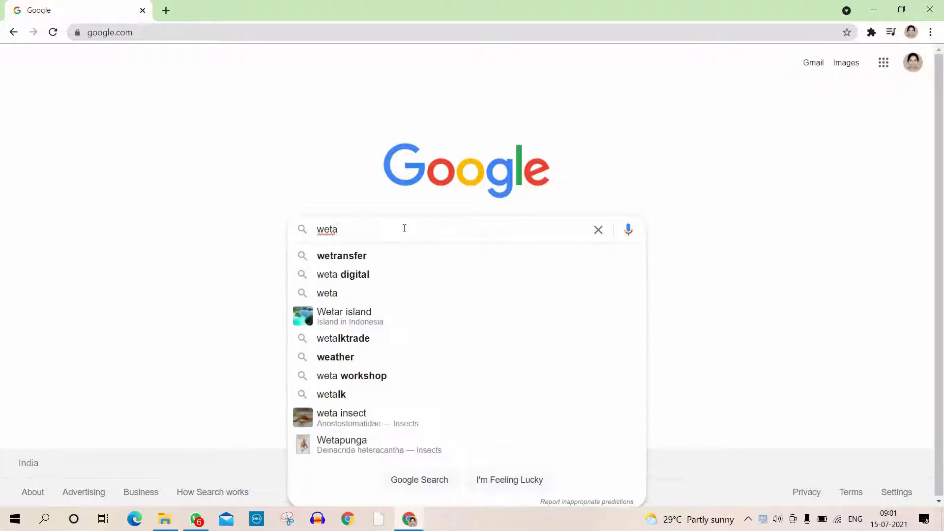
{"action": "left_click", "coordinate": [353, 256]}
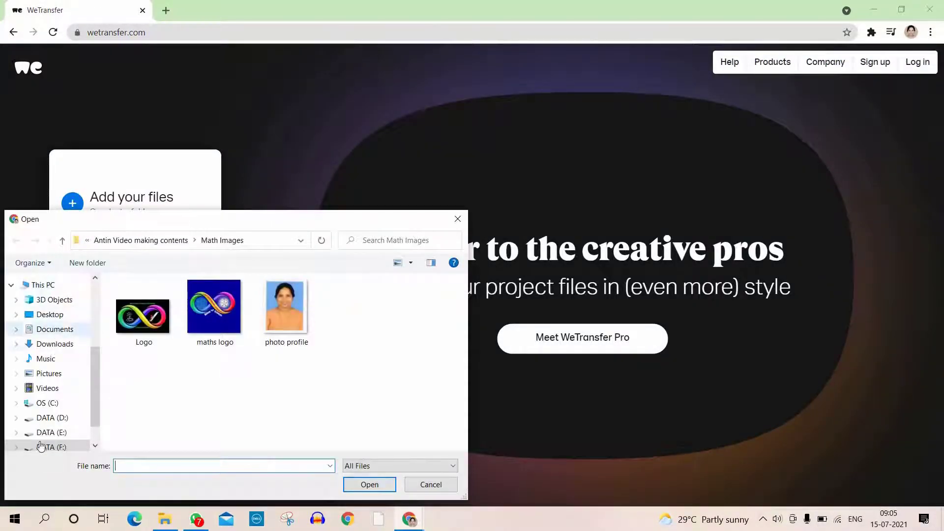
Add Soni Video from DATA (E:) > CROSSIAN NETWORK > Sonia to the transfer
{"action": "left_click", "coordinate": [58, 436]}
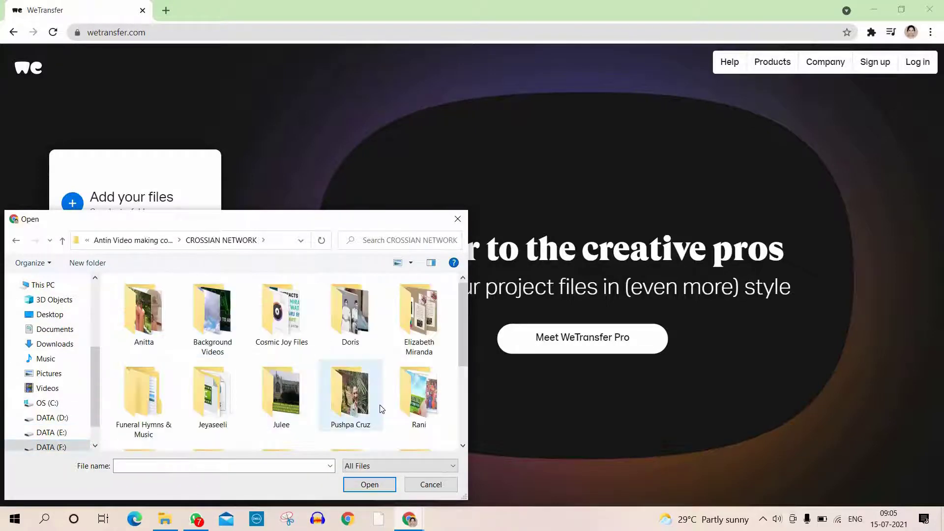
{"action": "scroll", "coordinate": [297, 371], "scroll_direction": "down", "scroll_amount": 2}
{"action": "scroll", "coordinate": [298, 372], "scroll_direction": "down", "scroll_amount": 3}
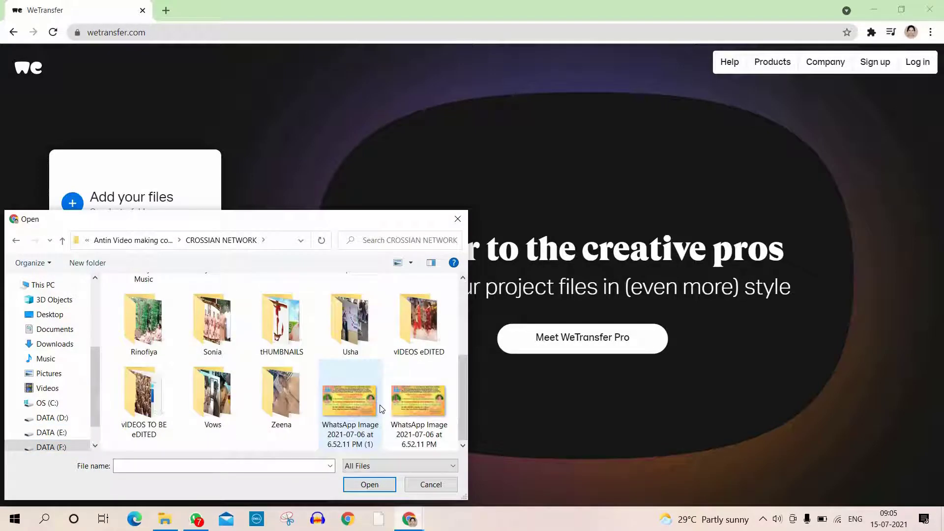
{"action": "double_click", "coordinate": [212, 320]}
{"action": "left_click", "coordinate": [280, 398]}
{"action": "left_click", "coordinate": [372, 487]}
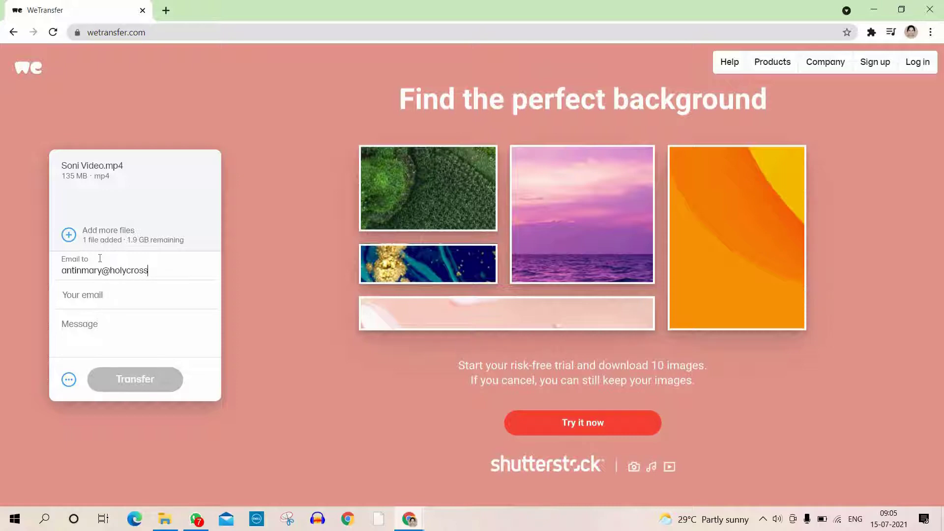
{"action": "type", "text": "ngl.edu.in"}
Fill in the sender email, enter the message 'General', and submit the transfer
{"action": "left_click", "coordinate": [99, 297]}
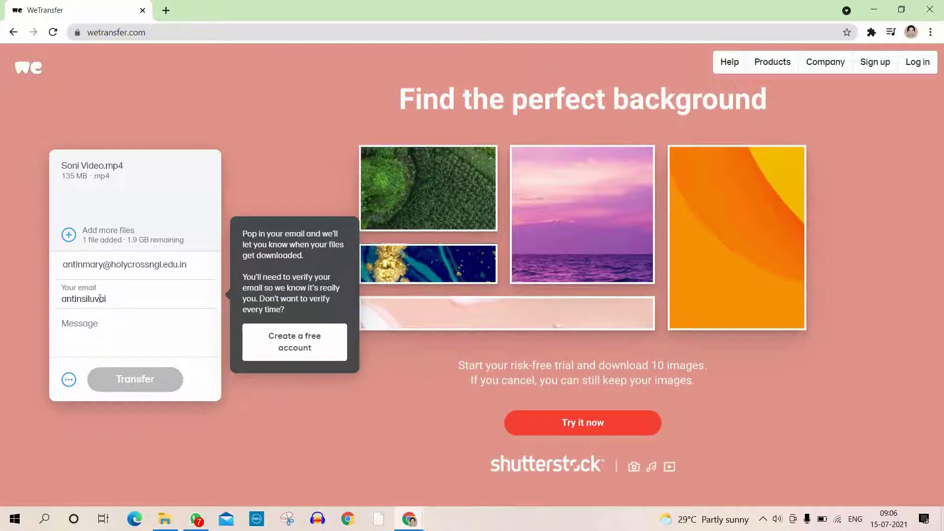
{"action": "key", "text": "BackSpace"}
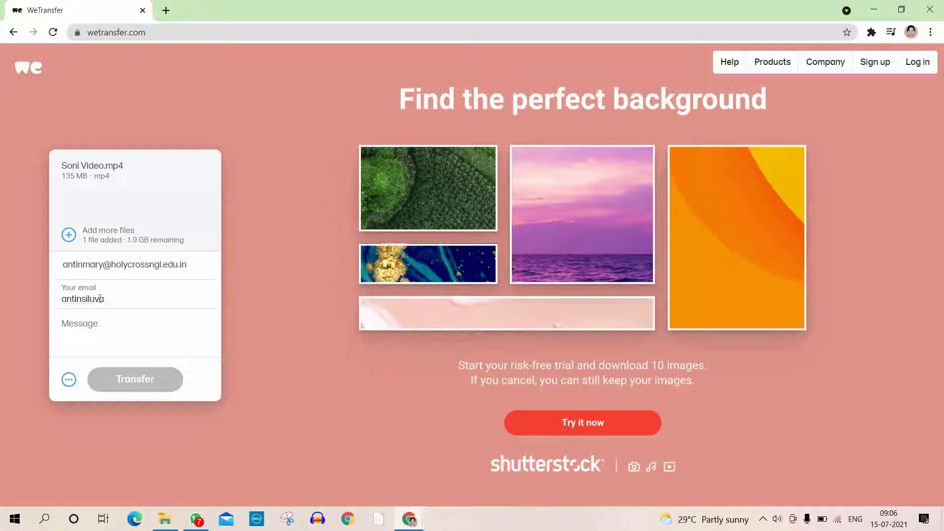
{"action": "type", "text": "i@"}
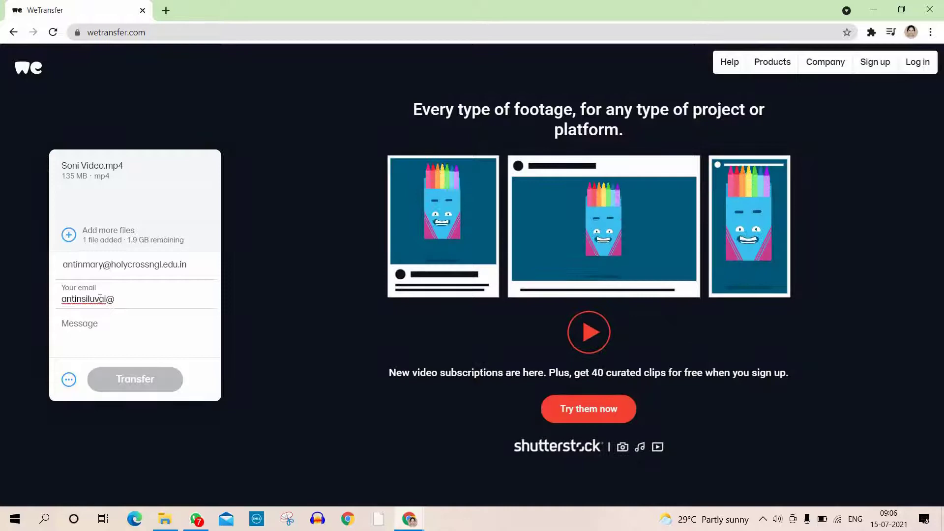
{"action": "type", "text": "gma"}
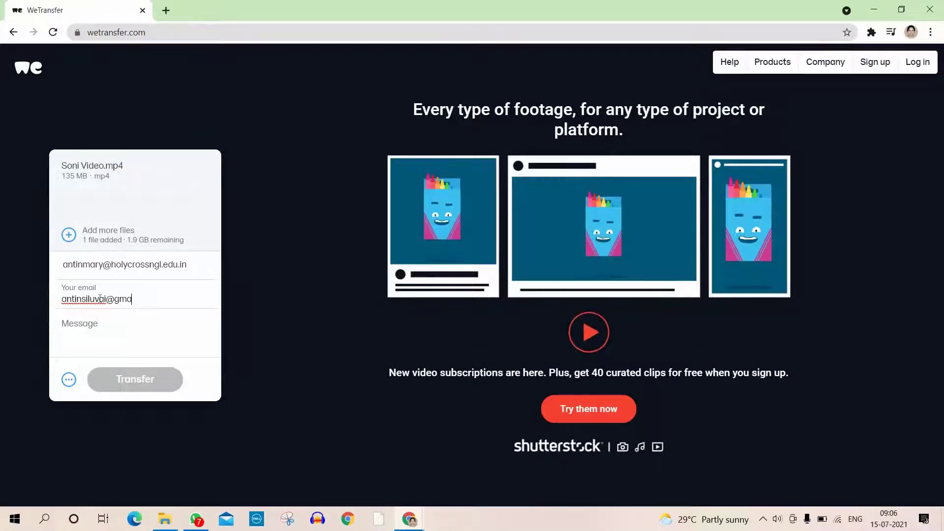
{"action": "type", "text": "il.co"}
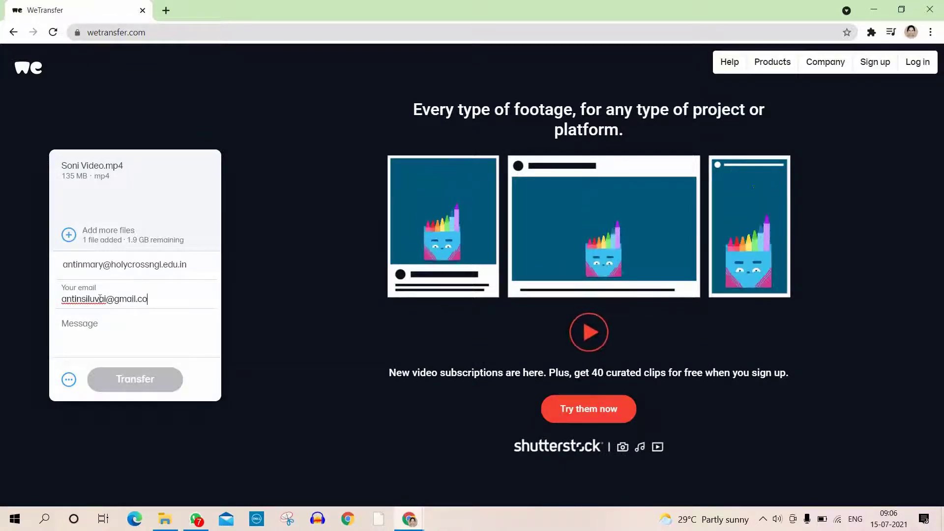
{"action": "type", "text": "m"}
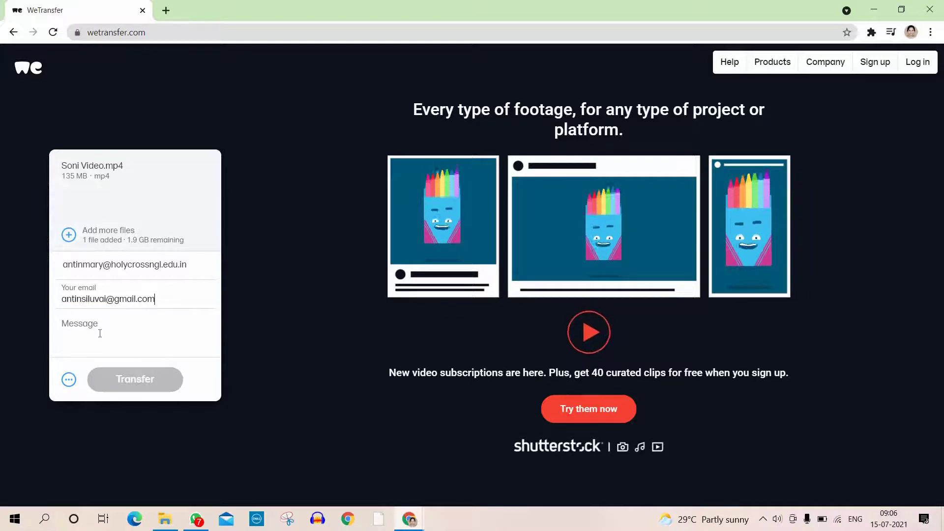
{"action": "left_click", "coordinate": [99, 334]}
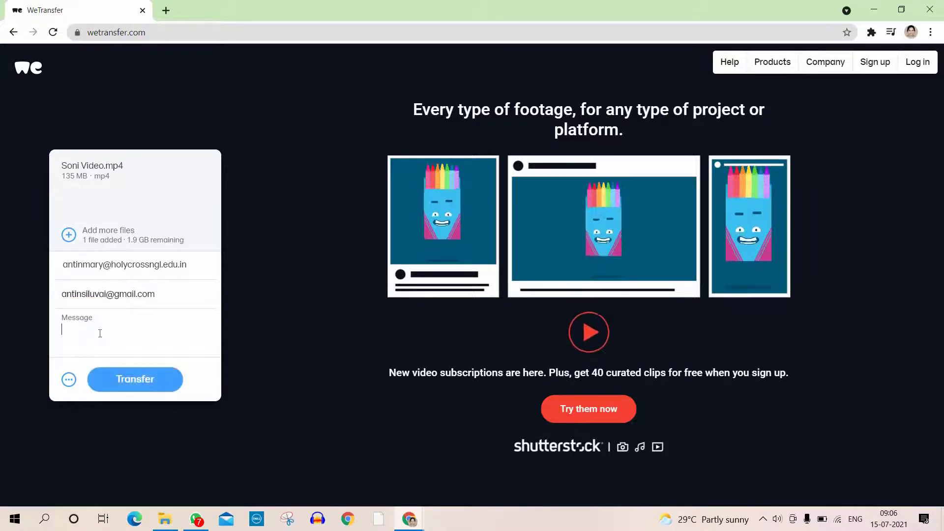
{"action": "type", "text": "Gener"}
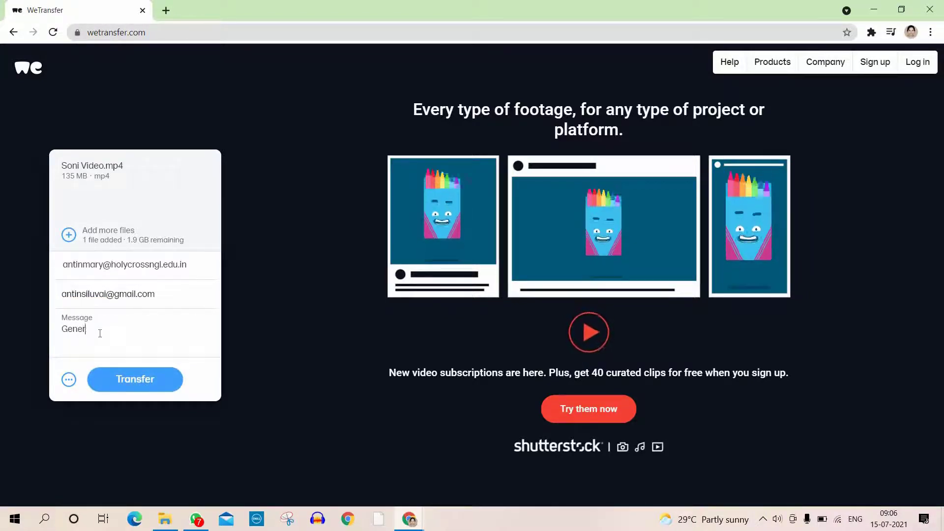
{"action": "type", "text": "al"}
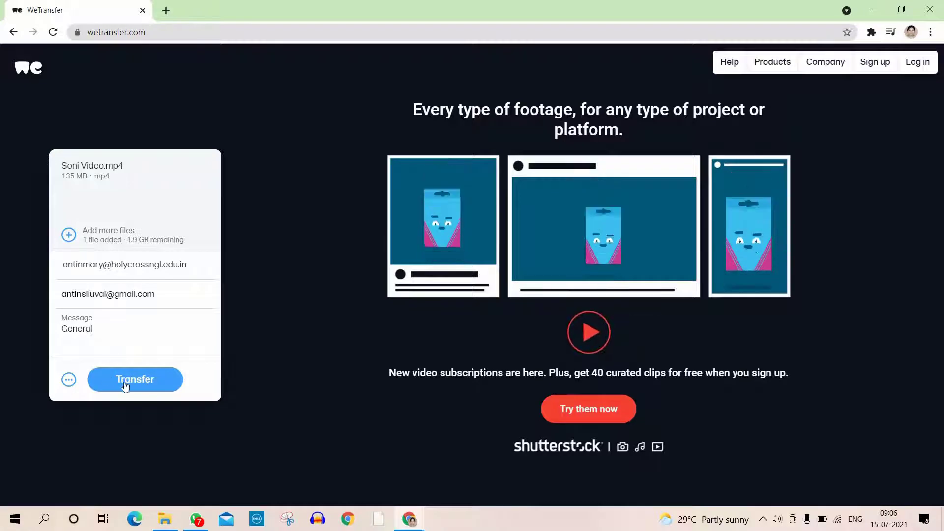
{"action": "left_click", "coordinate": [125, 381]}
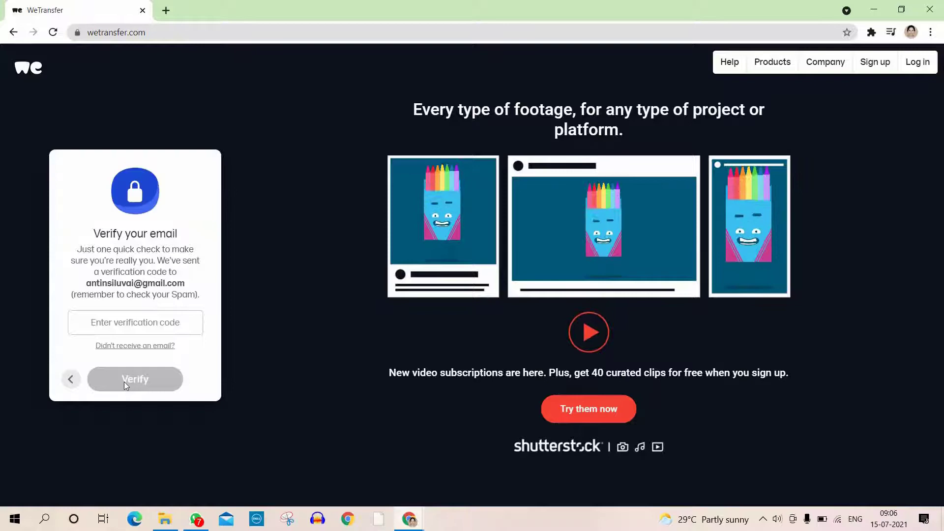
{"action": "left_click", "coordinate": [122, 320]}
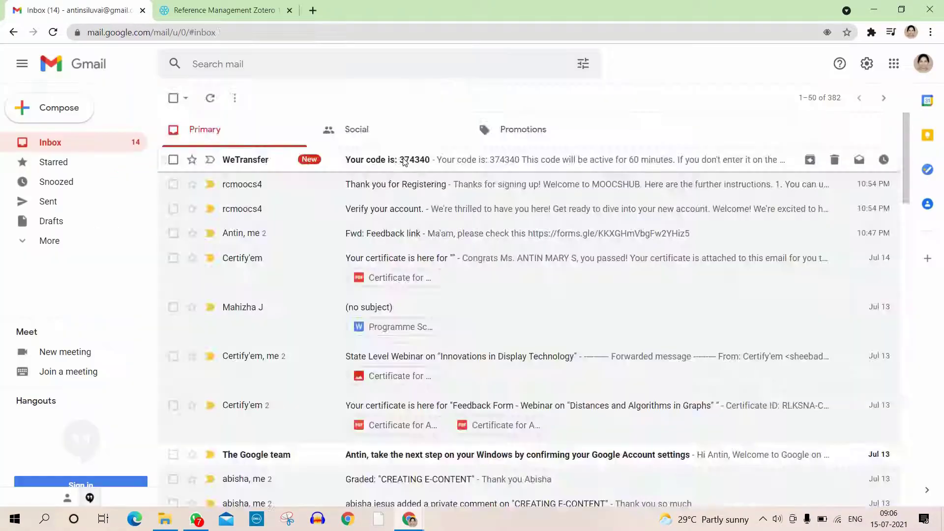
{"action": "left_click", "coordinate": [405, 162]}
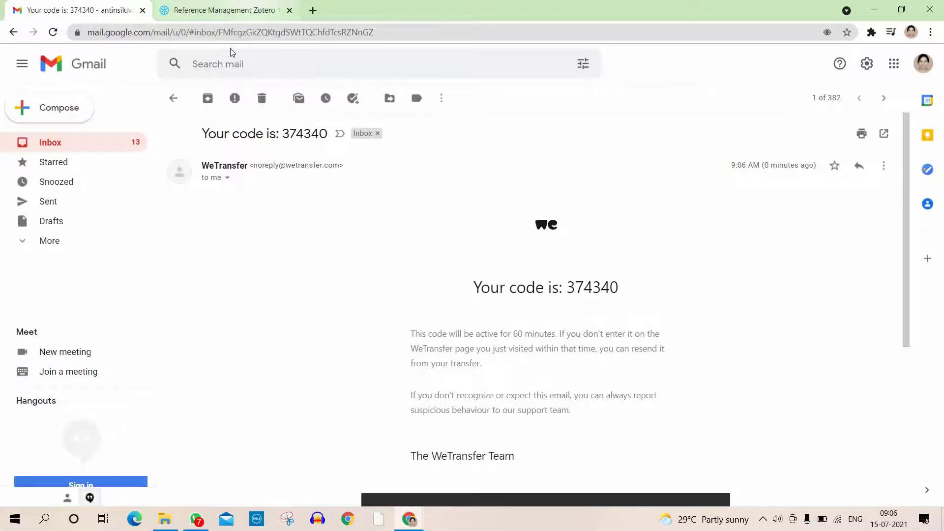
{"action": "key", "text": "alt+Tab"}
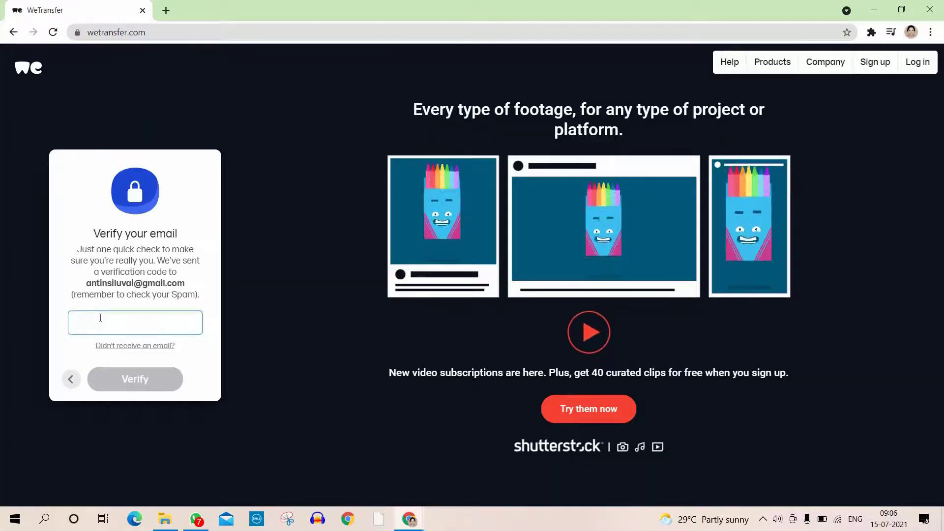
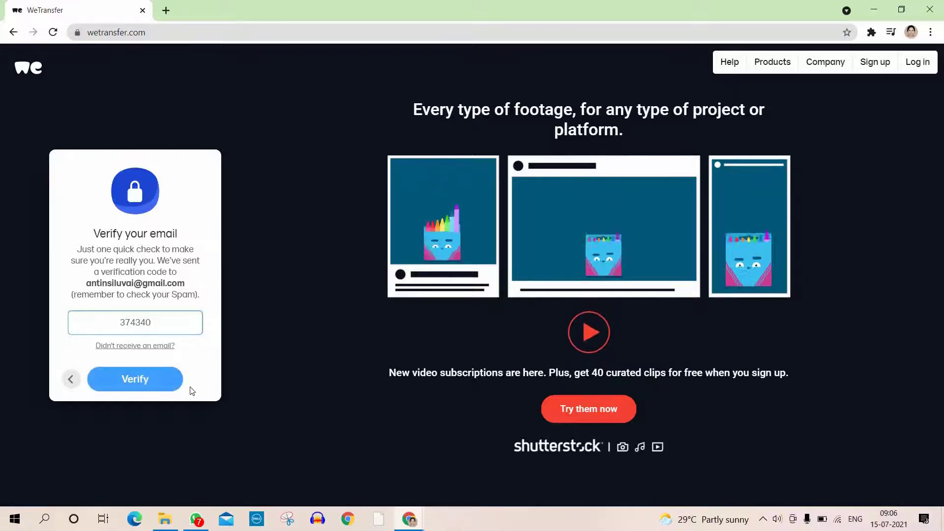
{"action": "left_click", "coordinate": [137, 380]}
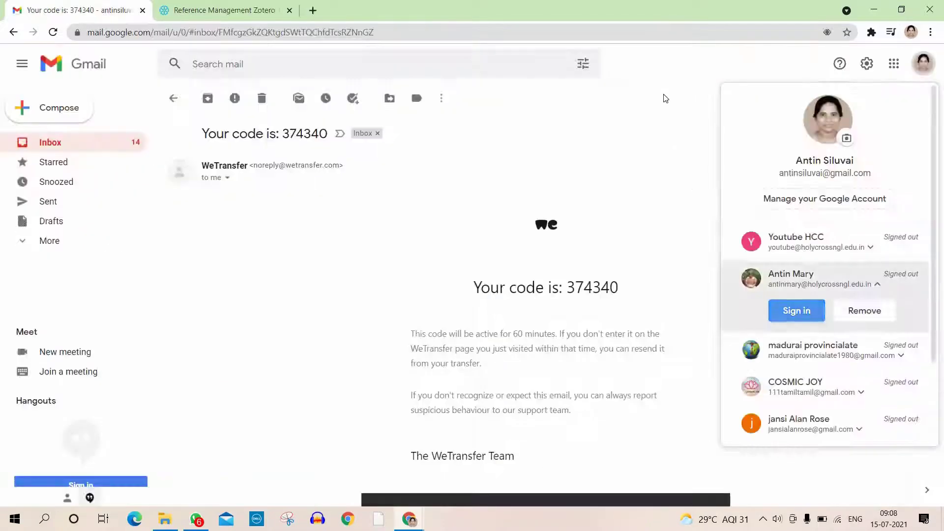
Sign in to the second Gmail account and open the email's Get your files link
{"action": "left_click", "coordinate": [564, 289]}
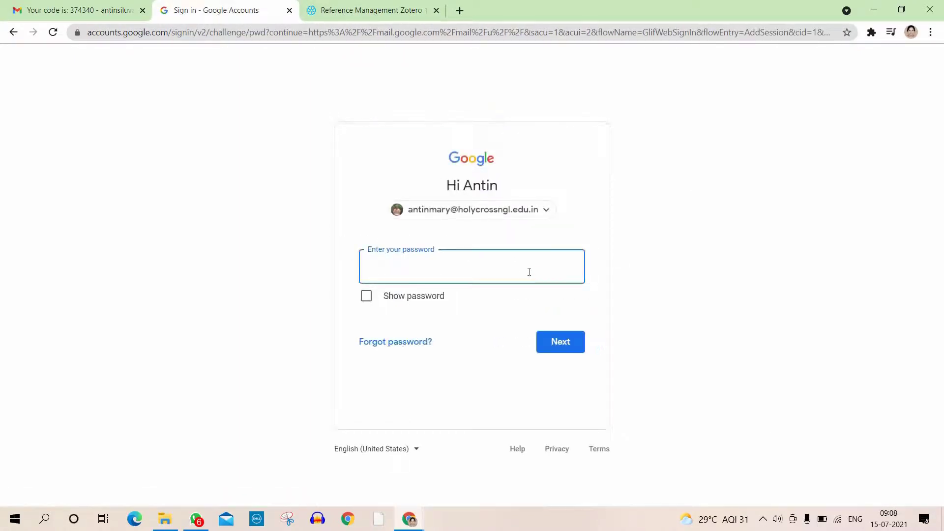
{"action": "left_click", "coordinate": [529, 271]}
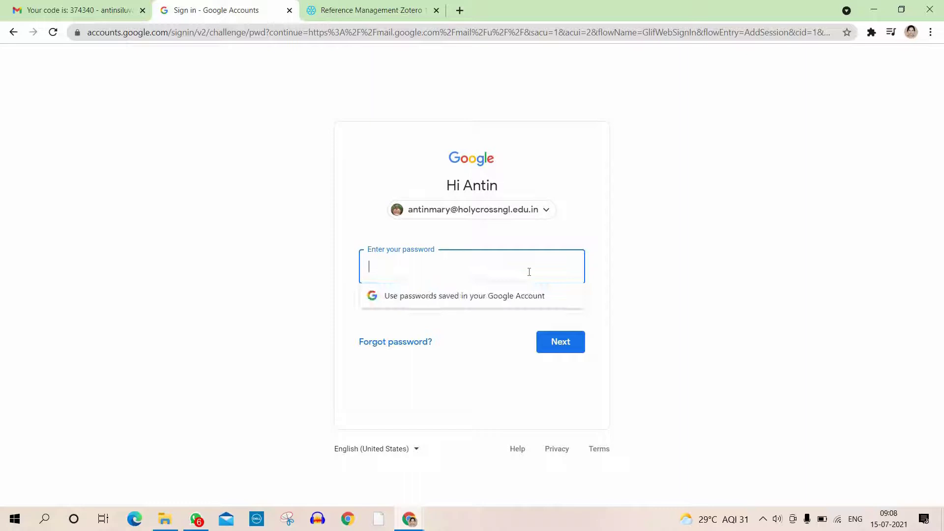
{"action": "type", "text": "••"}
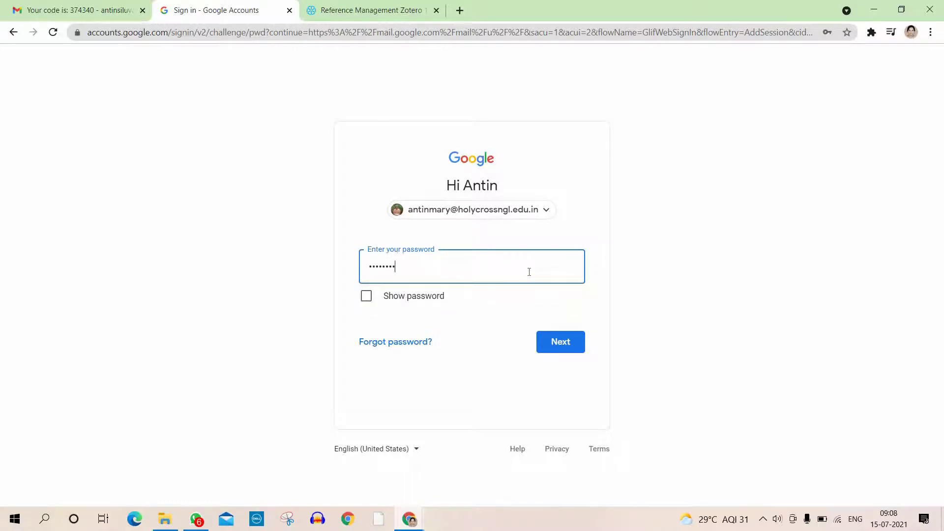
{"action": "left_click", "coordinate": [560, 341]}
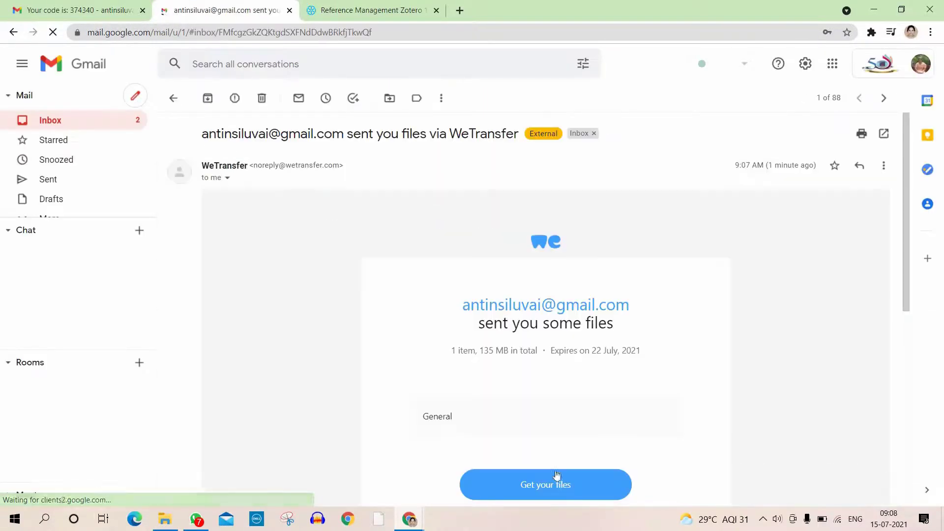
{"action": "scroll", "coordinate": [602, 442], "scroll_direction": "down", "scroll_amount": 3}
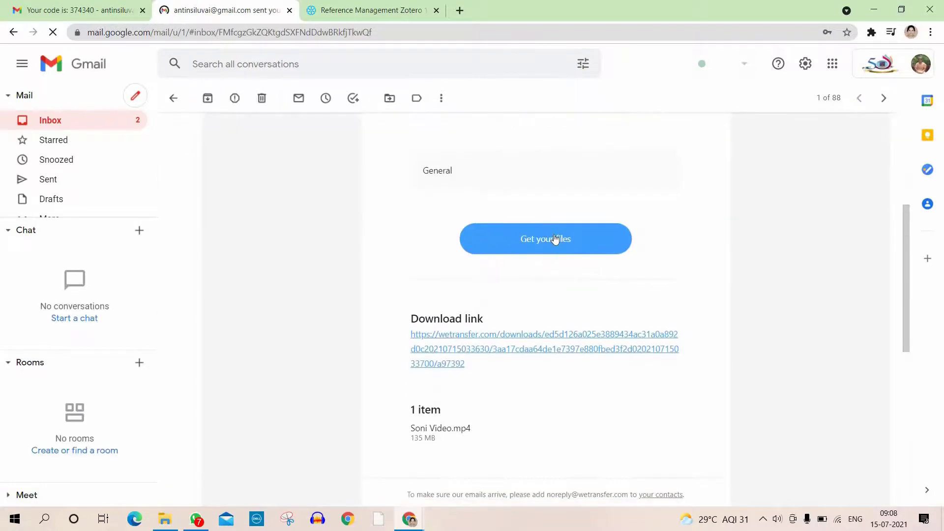
{"action": "left_click", "coordinate": [554, 238]}
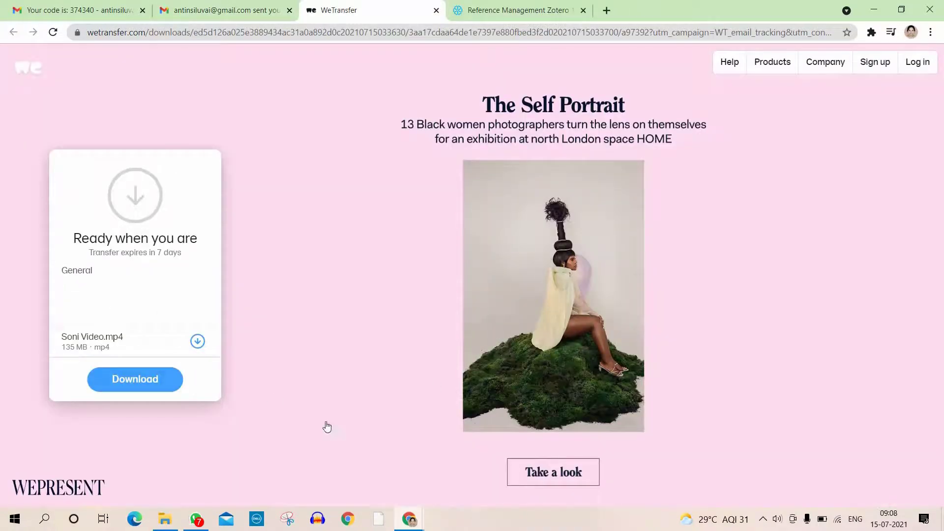
Download Soni Video.mp4 (135 MB) and bring up File Explorer
{"action": "left_click", "coordinate": [126, 379]}
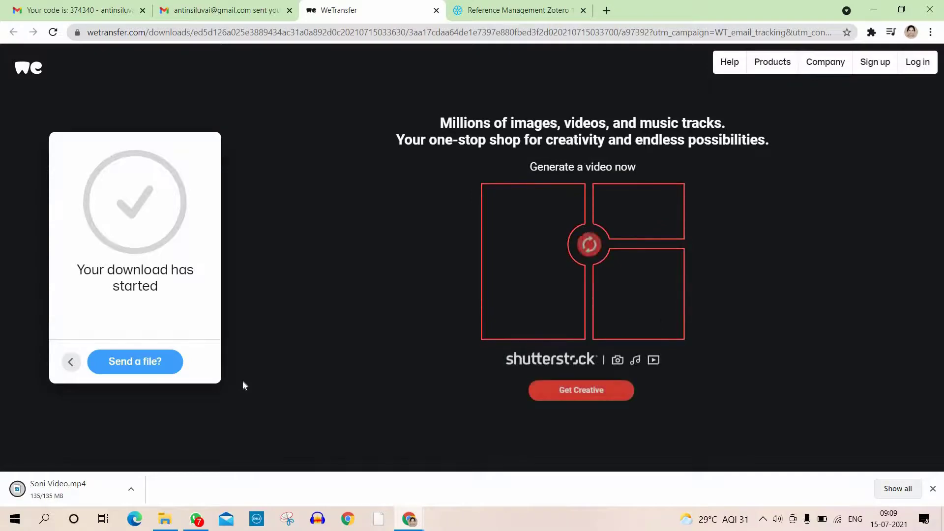
{"action": "left_click", "coordinate": [164, 520]}
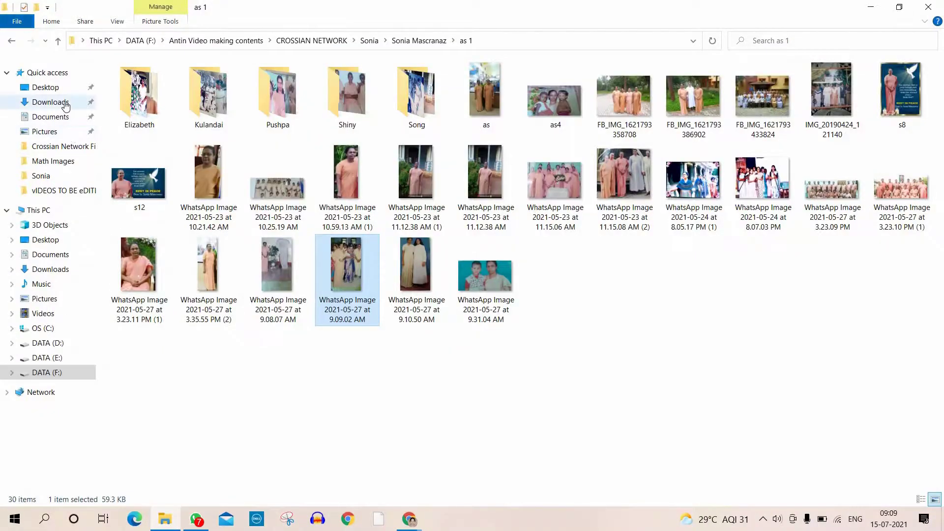
Confirm Soni Video in Downloads is a 134 MB MP4, then go back to Chrome
{"action": "left_click", "coordinate": [52, 109]}
{"action": "left_click", "coordinate": [301, 110]}
{"action": "right_click", "coordinate": [301, 114]}
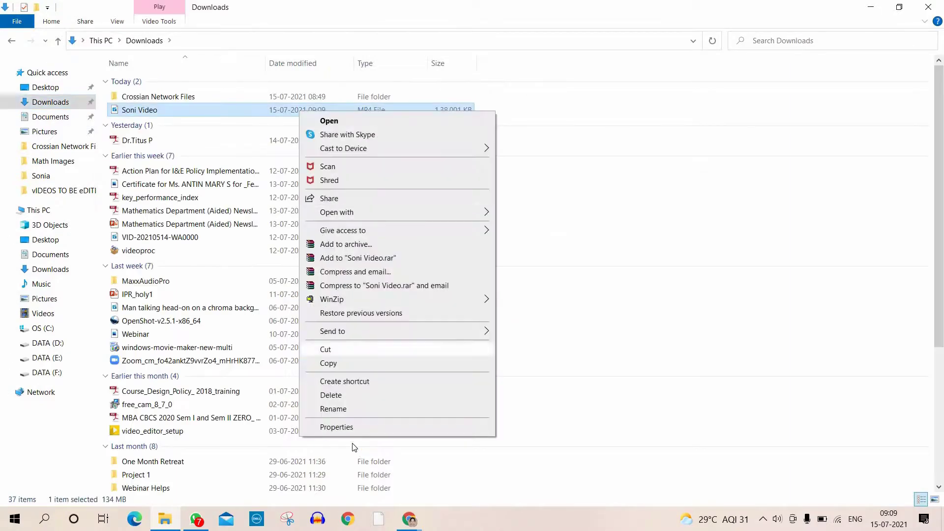
{"action": "left_click", "coordinate": [337, 427]}
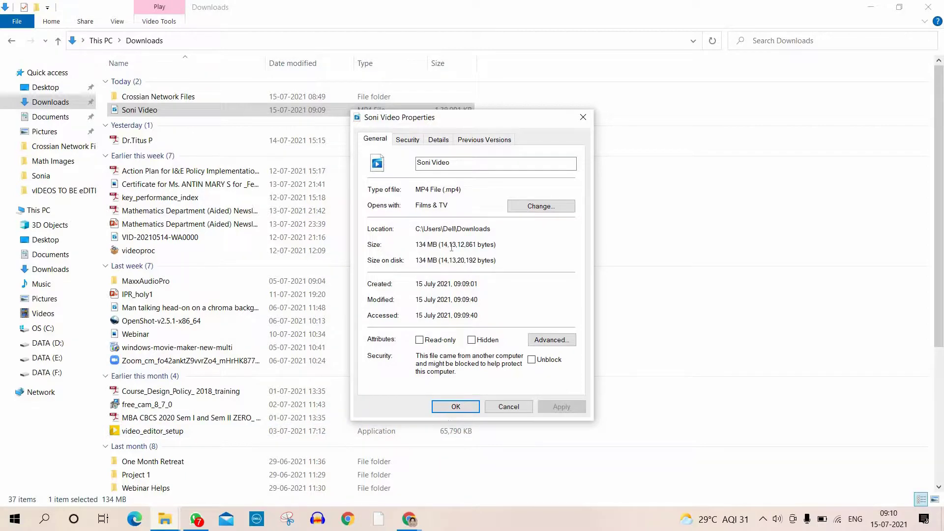
{"action": "key", "text": "alt+Tab"}
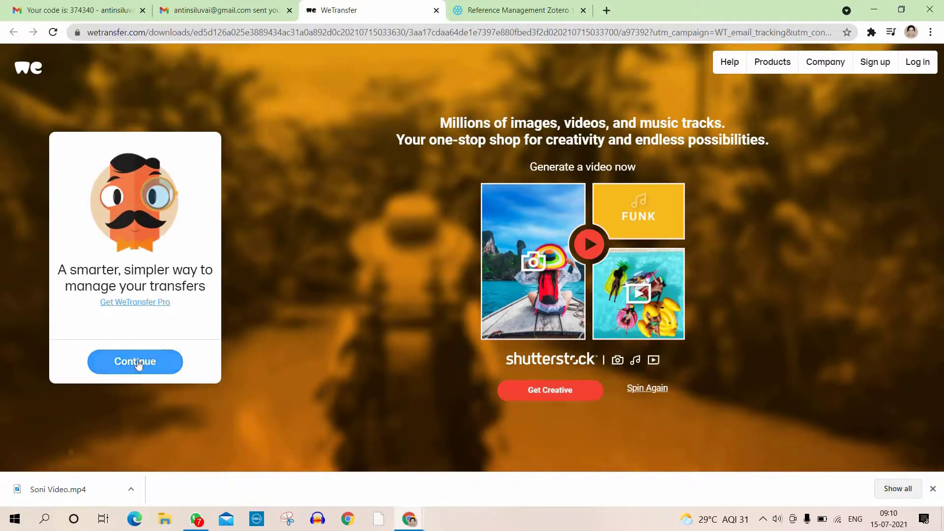
Continue to a fresh send form, check its email and message fields, and open the file picker
{"action": "left_click", "coordinate": [137, 362]}
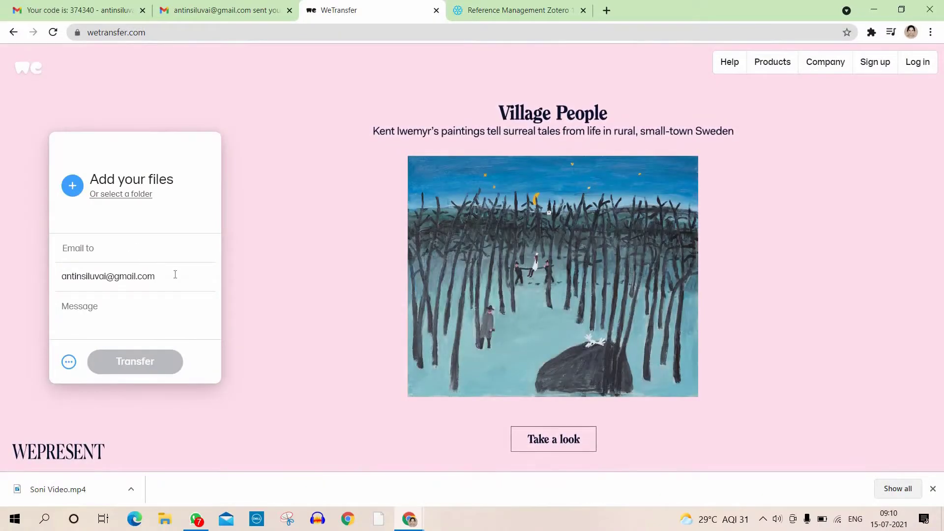
{"action": "left_click", "coordinate": [175, 275]}
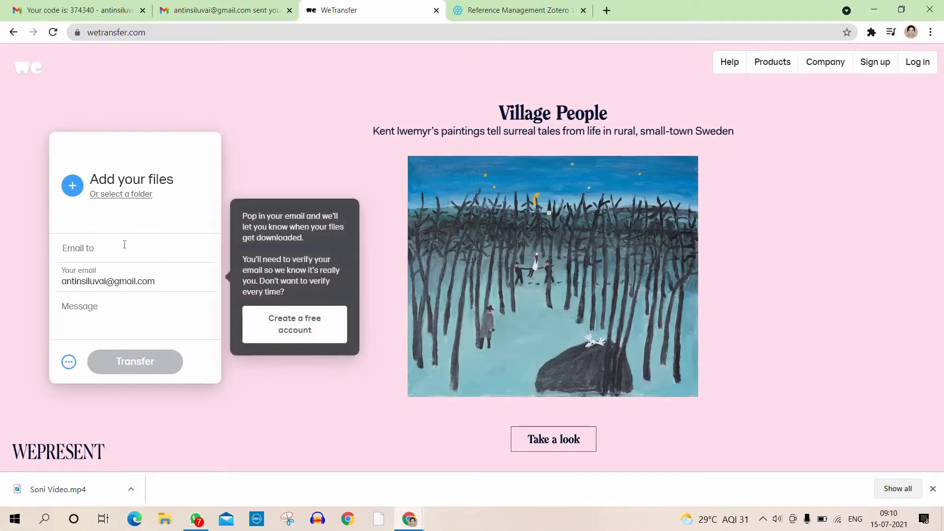
{"action": "left_click", "coordinate": [124, 245]}
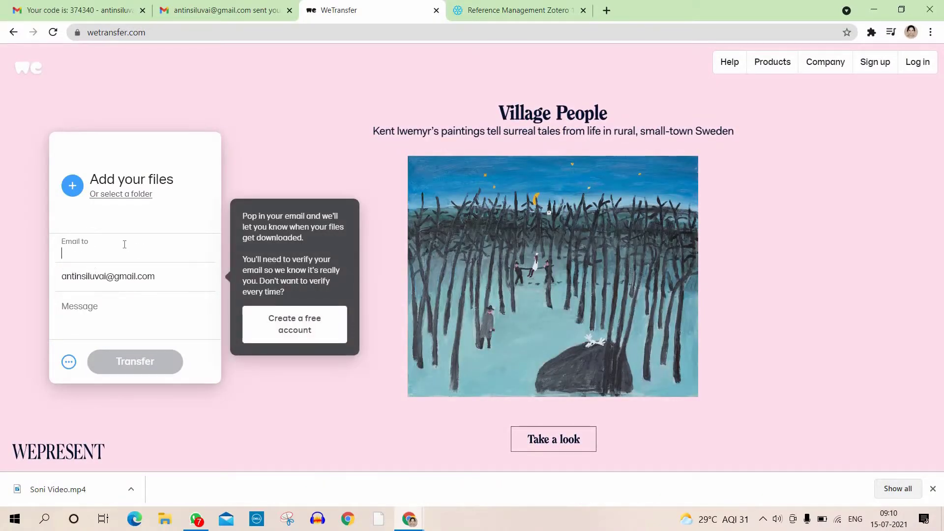
{"action": "left_click", "coordinate": [107, 313]}
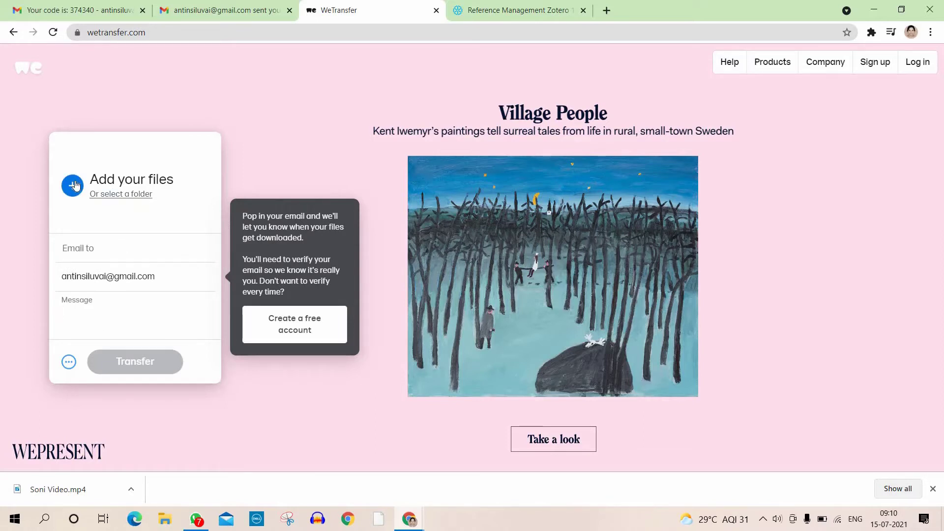
{"action": "left_click", "coordinate": [75, 186]}
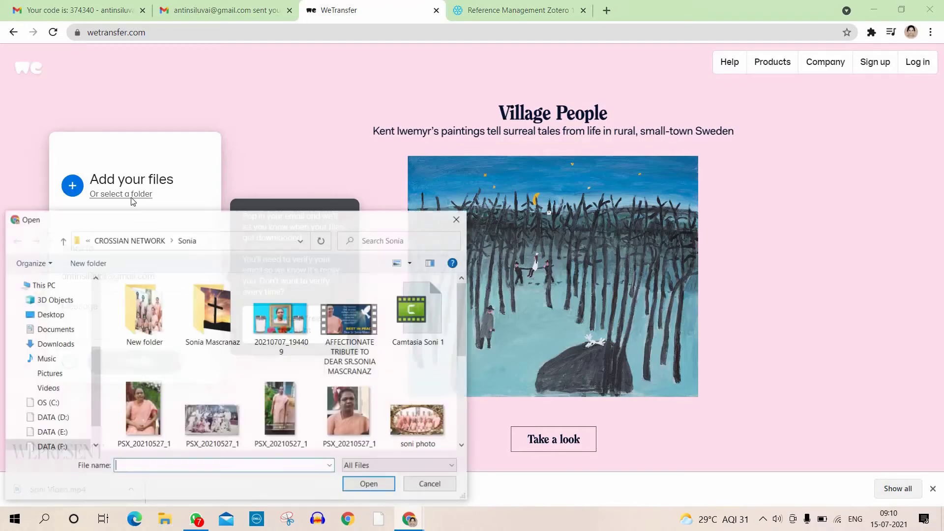